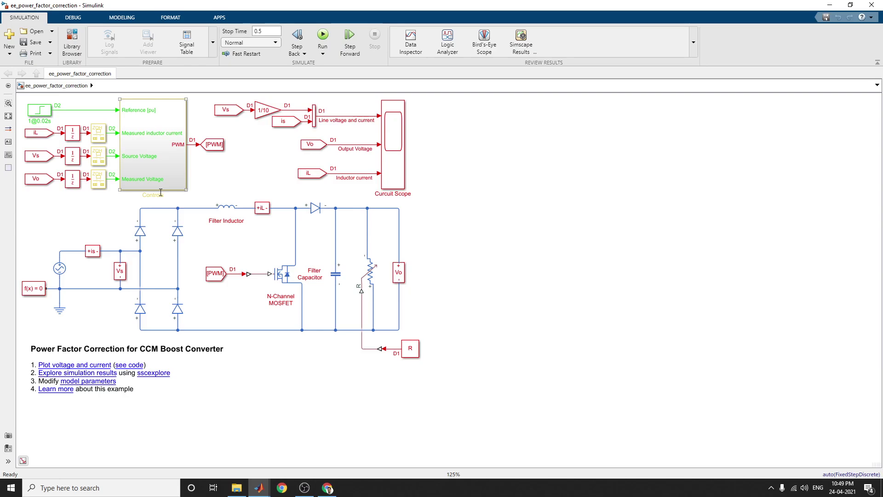
Run the 0.5 s boost converter simulation and bring Curcuit Scope and Figure 1 forward.
click(160, 245)
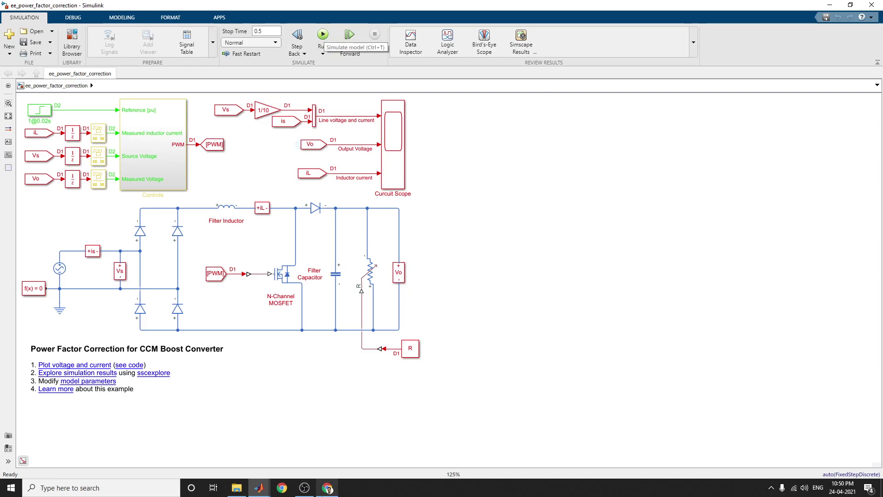
click(259, 488)
click(359, 458)
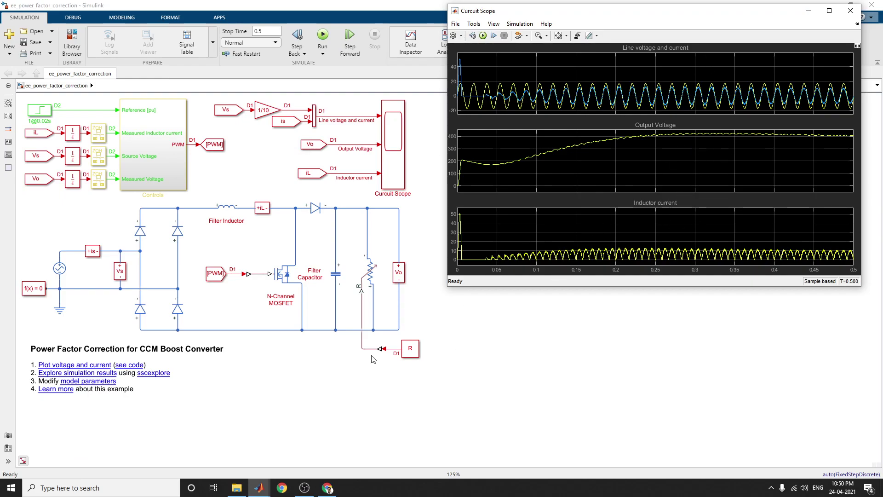
click(82, 394)
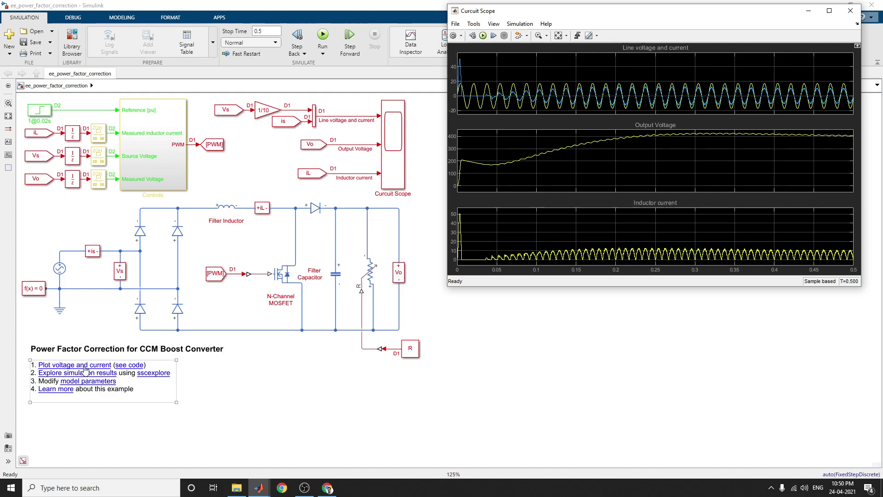
click(207, 427)
mouse_move(258, 488)
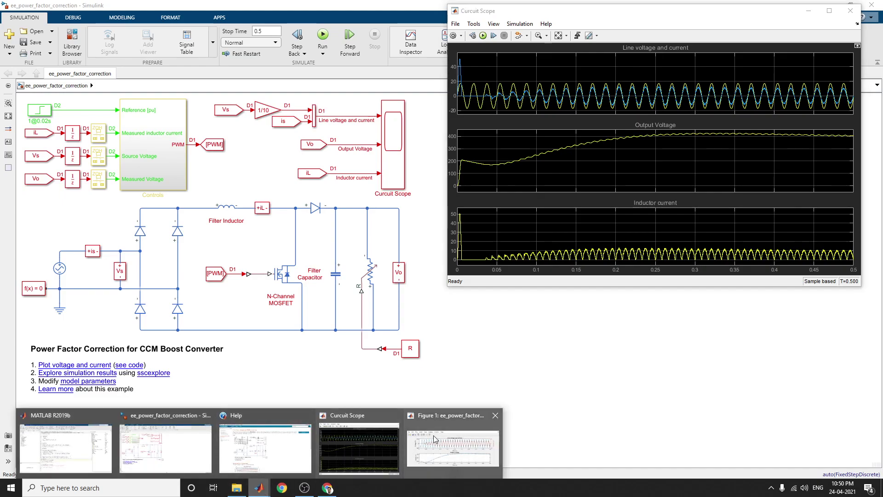
click(452, 448)
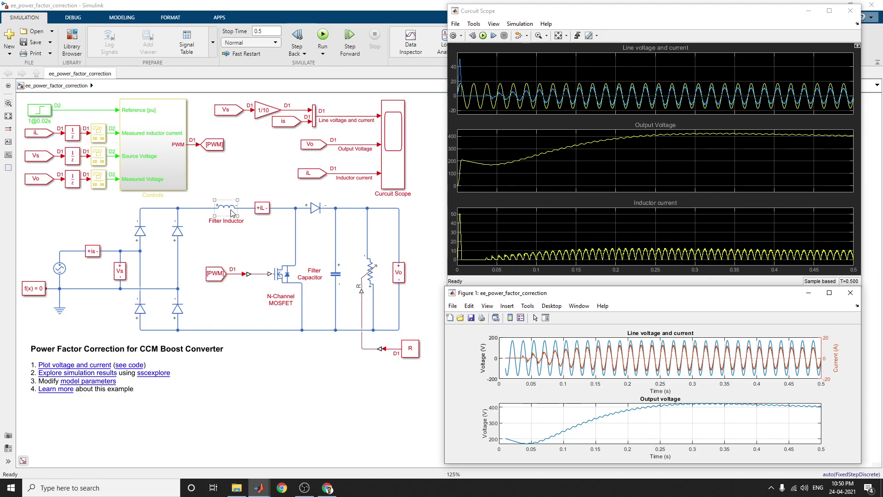
Inspect the f(x)=0 Solver Configuration settings, keeping the Backward Euler solver unchanged.
click(33, 288)
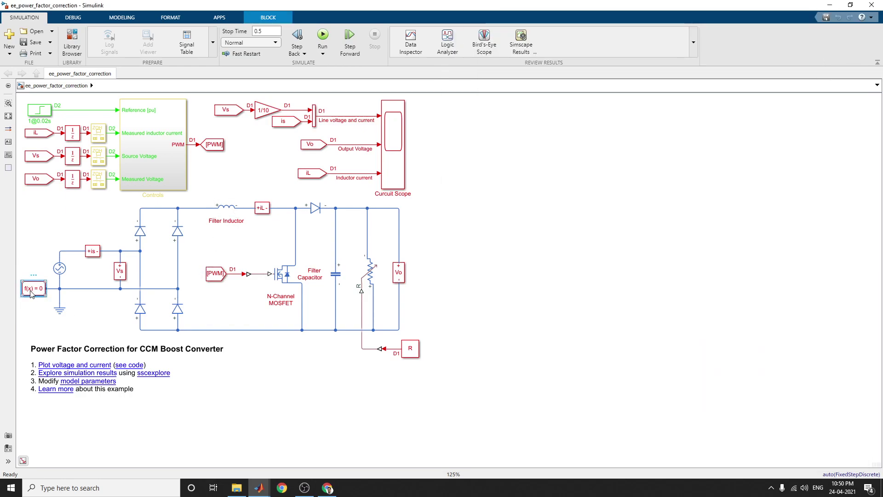
double_click(32, 293)
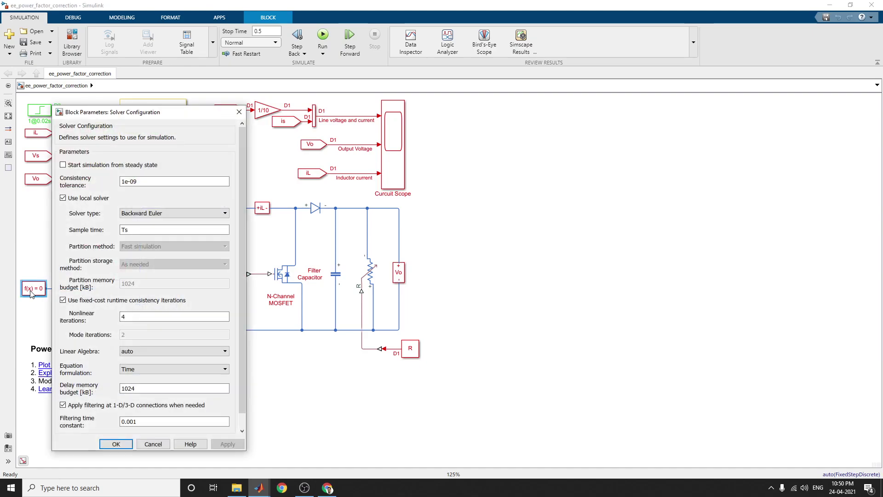
drag(179, 116, 494, 71)
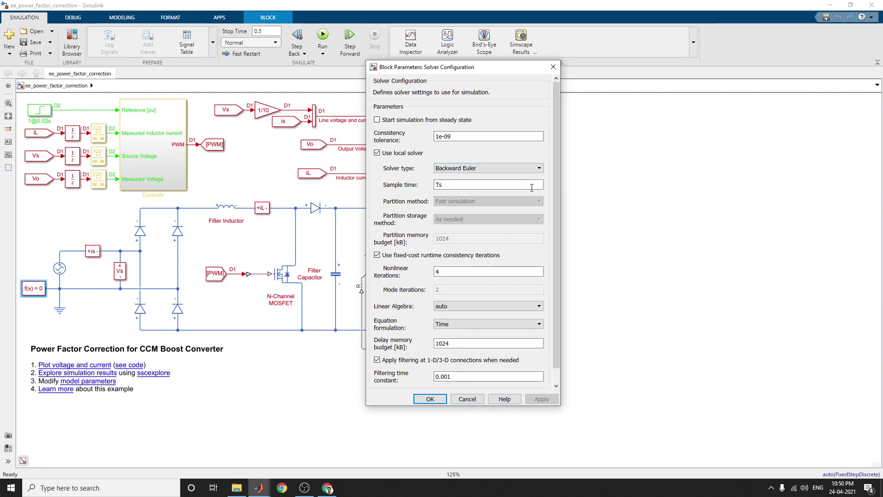
click(538, 169)
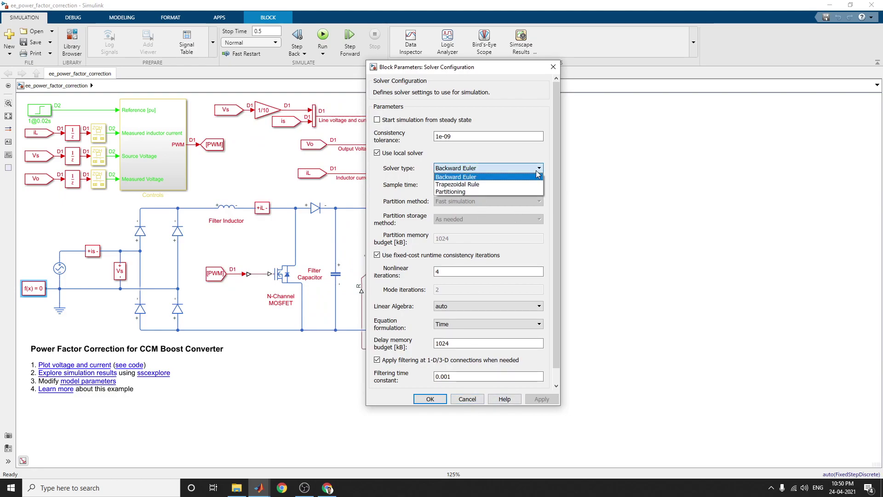
click(538, 174)
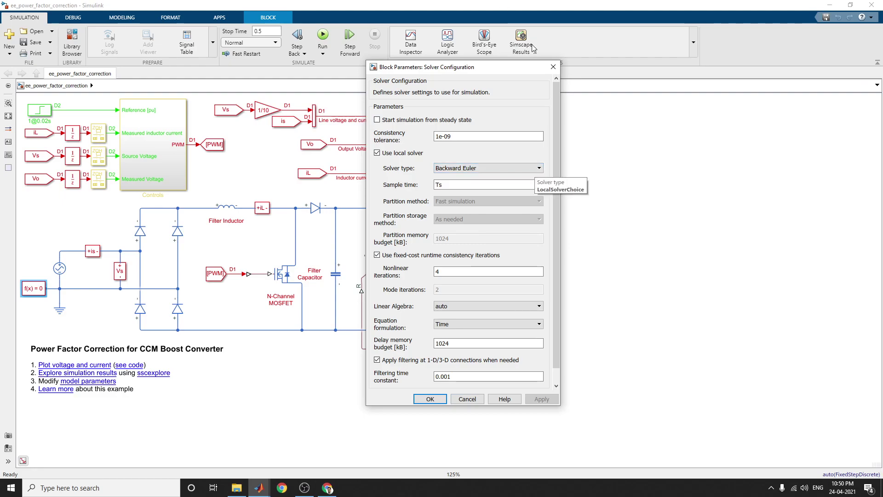
click(552, 67)
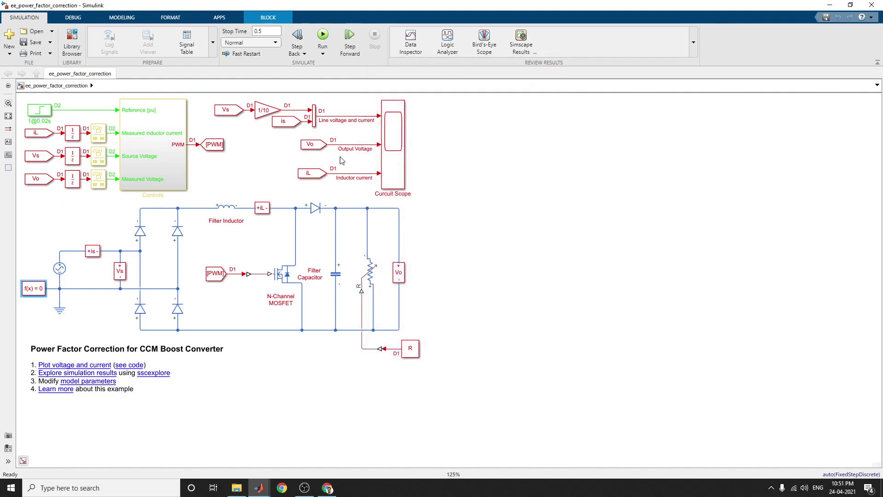
Open Curcuit Scope and browse its measurement options.
double_click(396, 160)
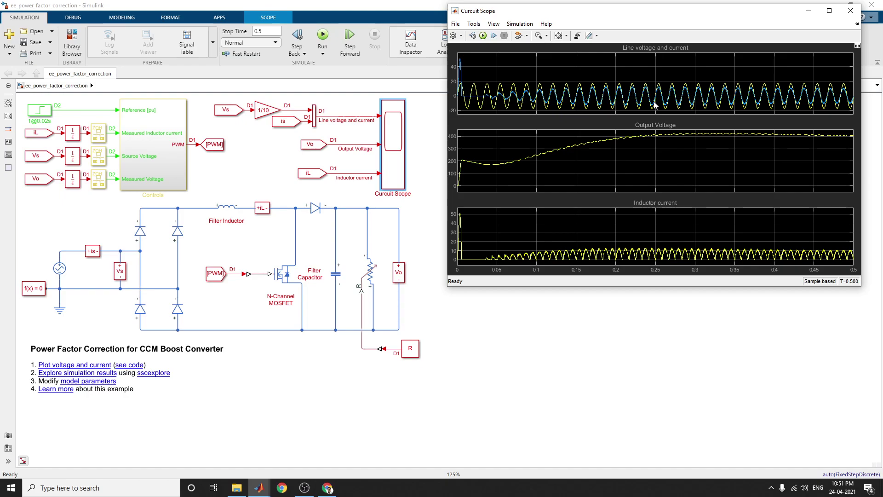
click(473, 23)
mouse_move(497, 110)
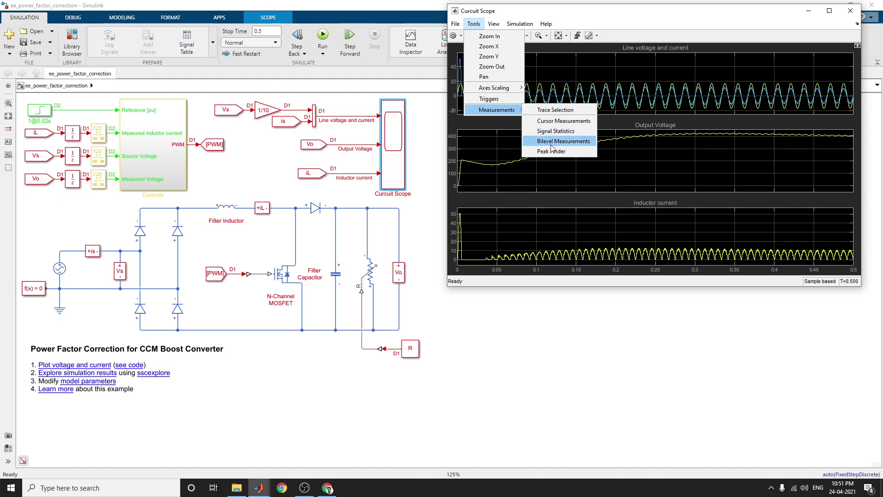
key(Escape)
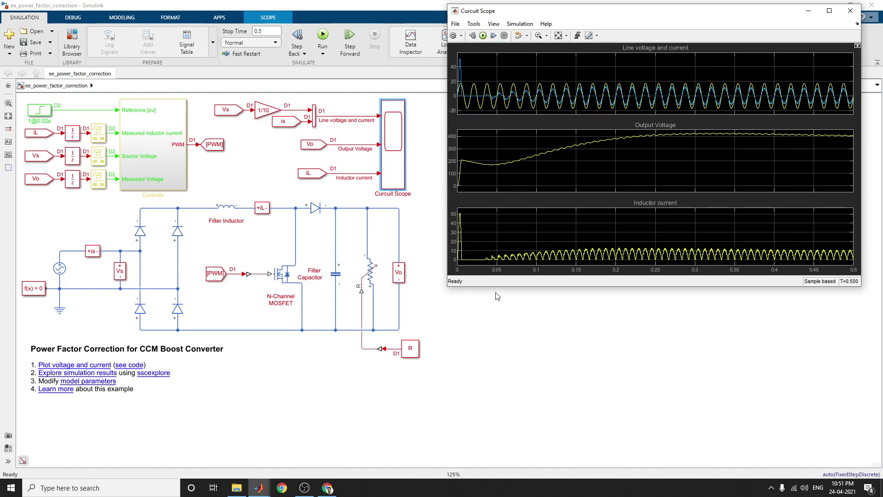
Enable Trace Selection and Peak Finder, mark the line voltage peaks, and maximize the scope.
click(494, 24)
click(494, 24)
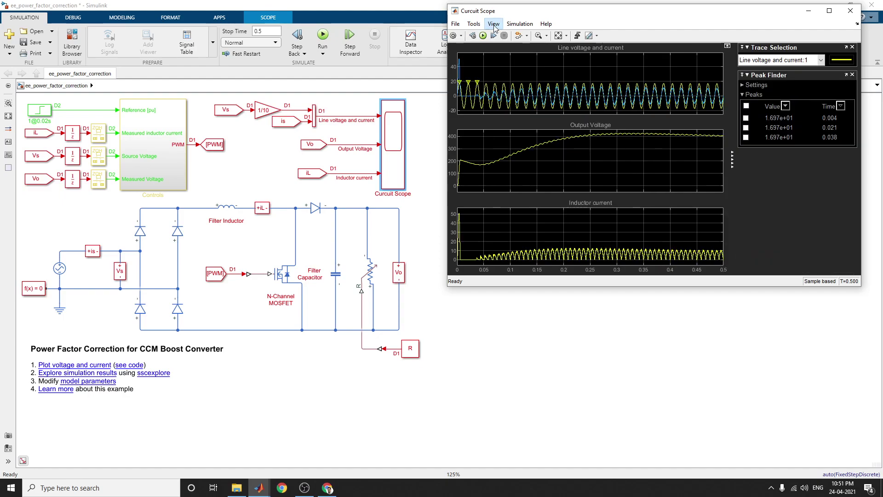
click(746, 107)
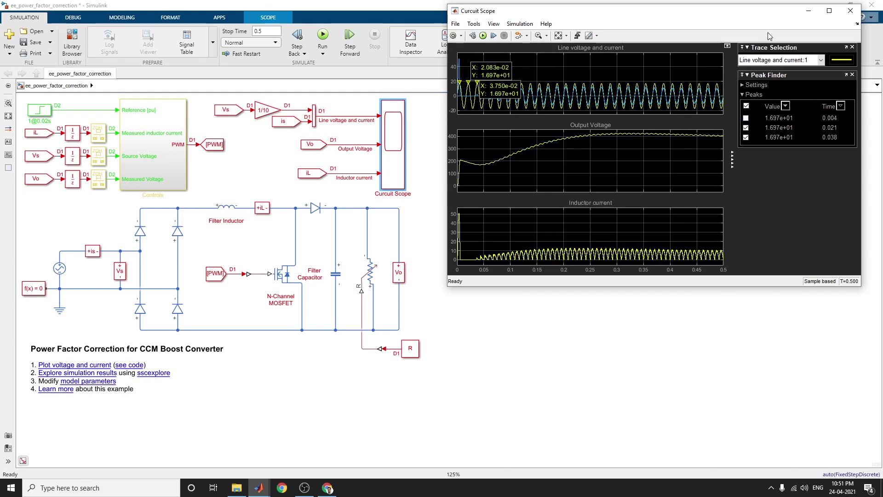
click(829, 10)
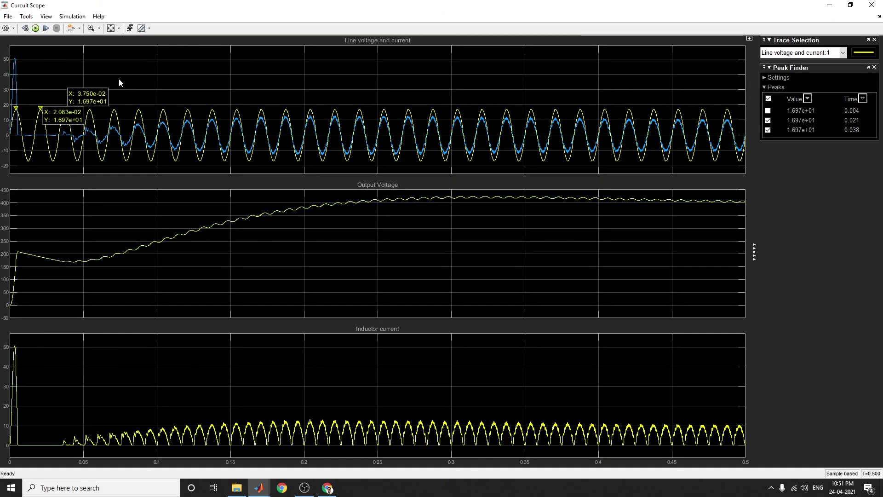
Turn on Signal Statistics and plot legends in the scope, then return to the model window.
click(26, 16)
mouse_move(50, 103)
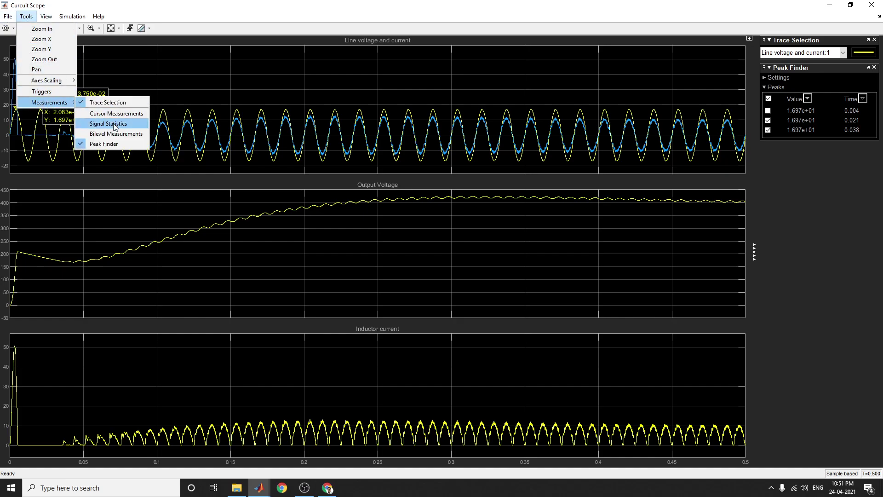
click(108, 124)
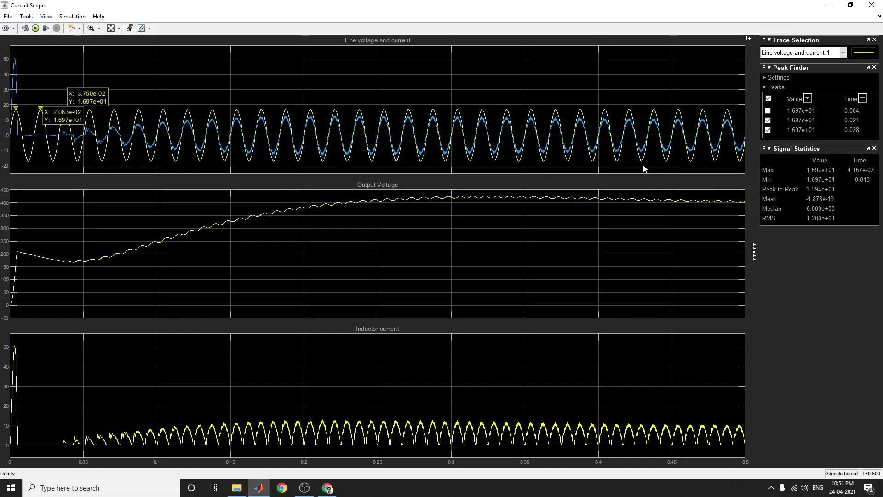
click(45, 15)
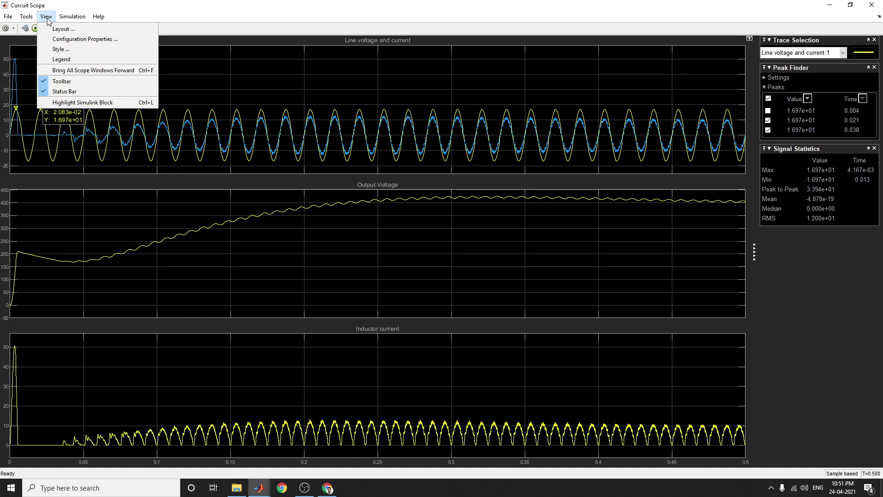
click(62, 61)
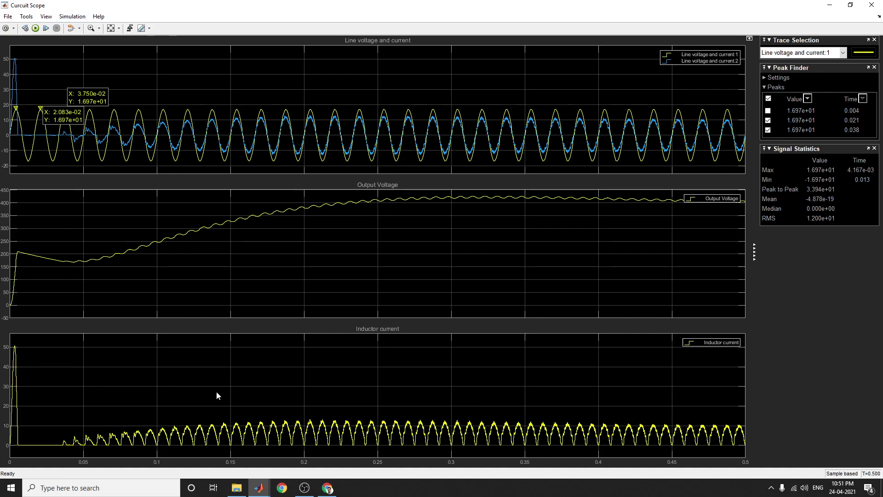
mouse_move(259, 488)
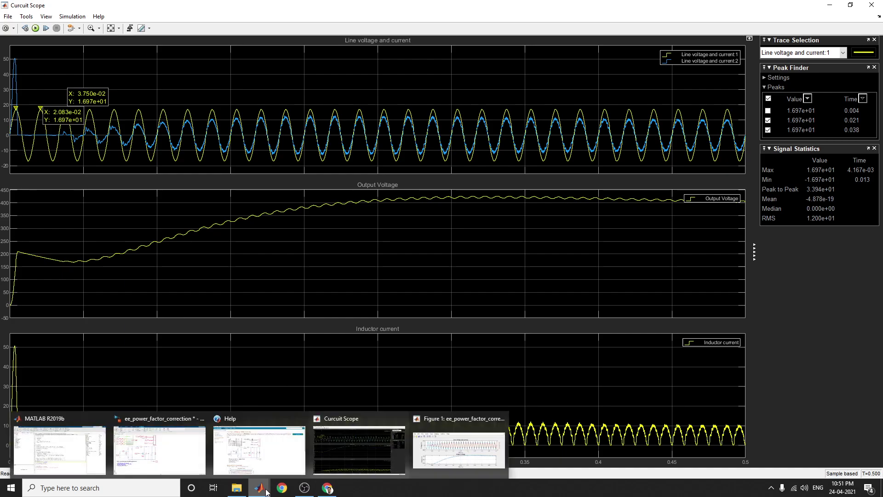
click(159, 450)
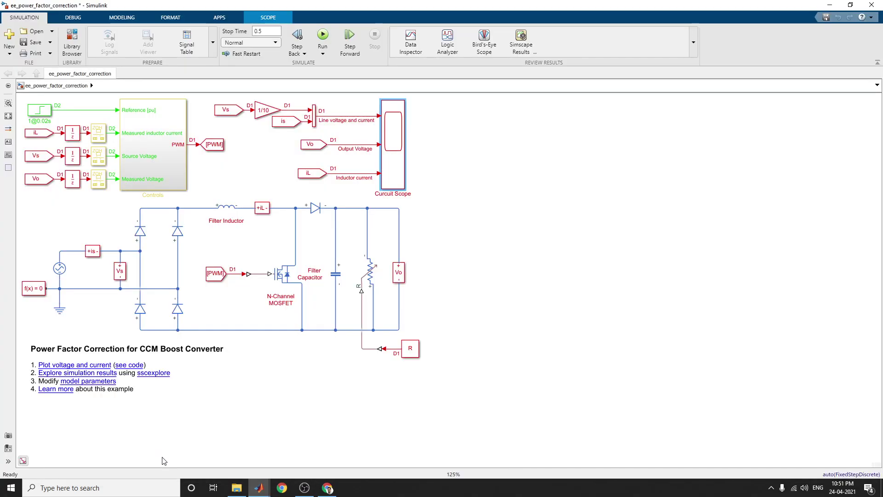
Open Simscape Results Explorer maximized and select the Filter Inductor results.
click(89, 373)
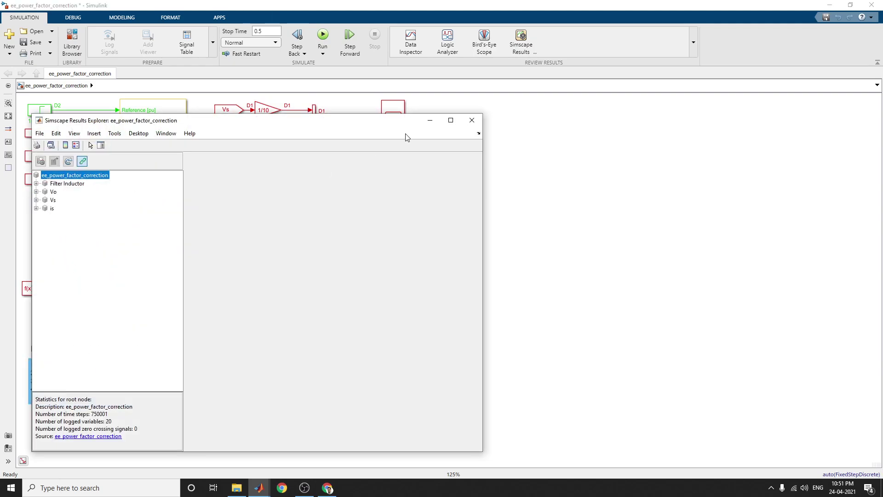
click(451, 120)
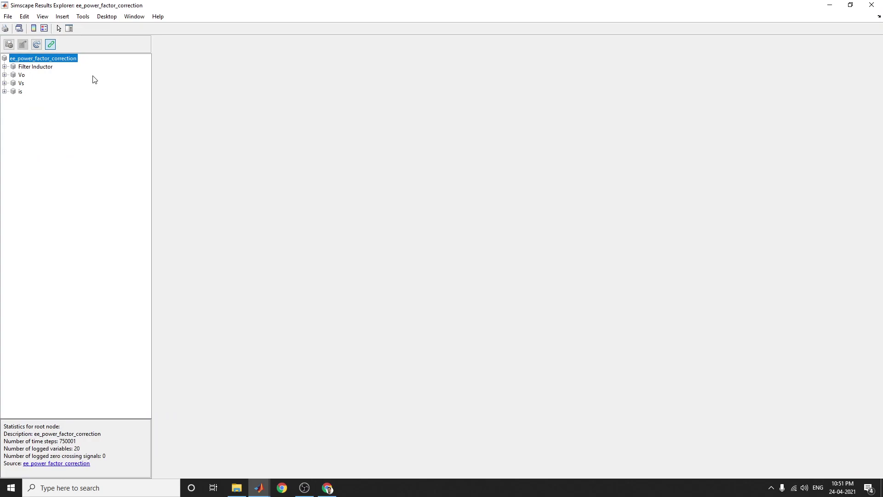
click(5, 68)
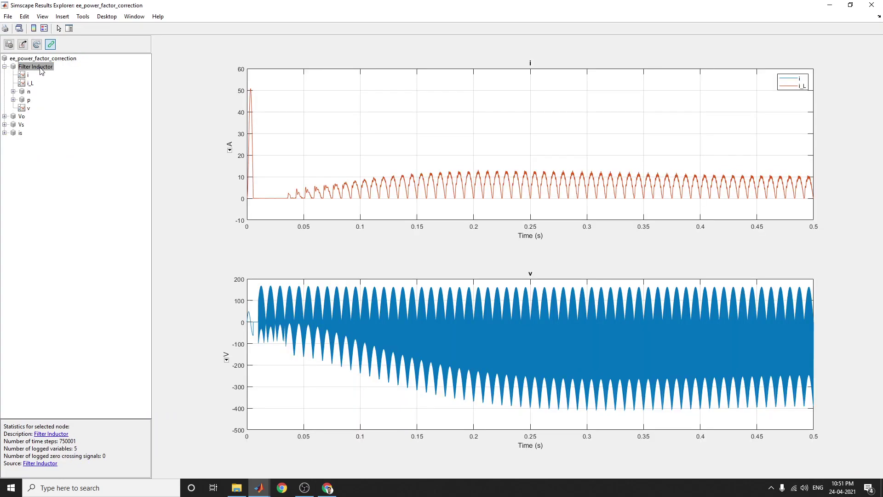
click(36, 67)
Plot inductor currents i and i_L, node voltages at n and p, then Vs and is.
click(29, 74)
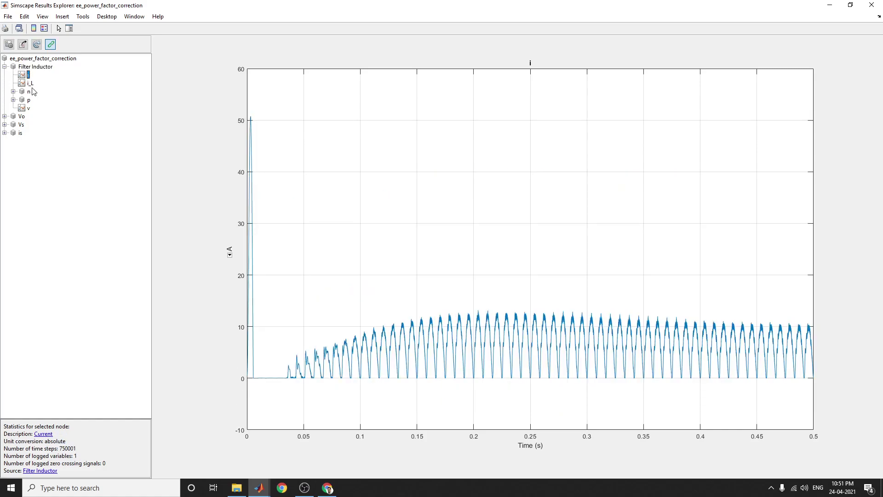
click(31, 82)
click(28, 92)
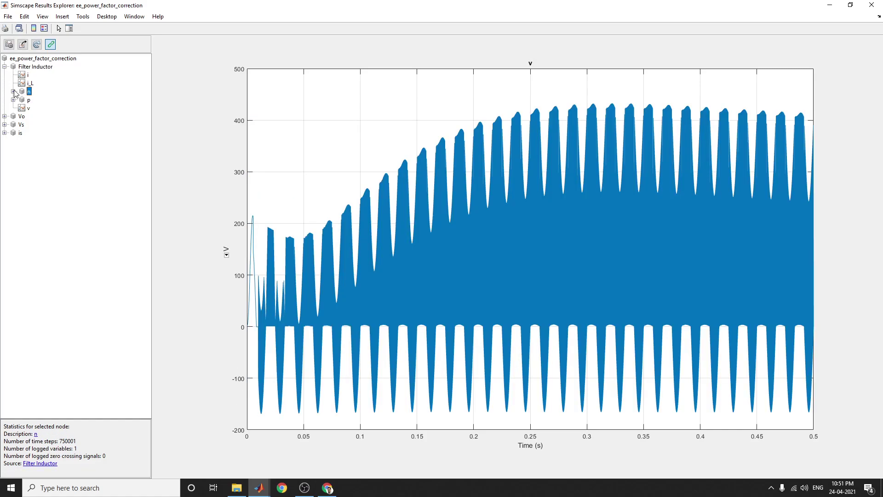
click(36, 100)
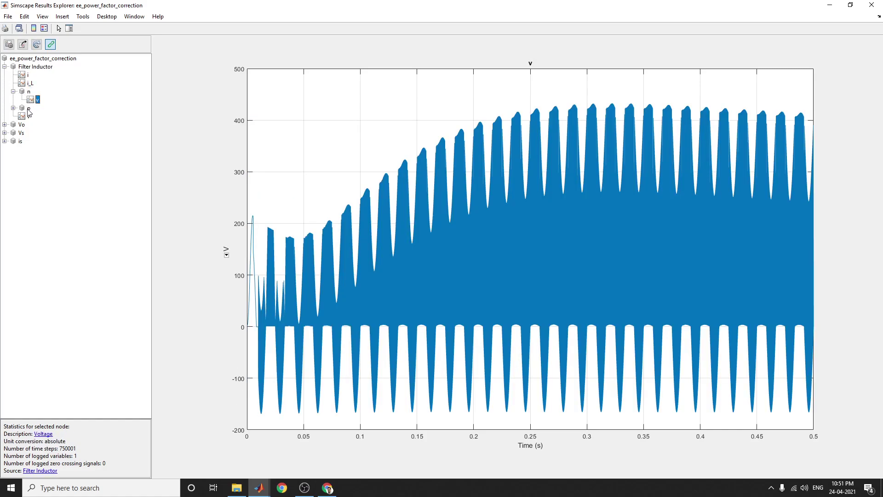
click(35, 116)
click(22, 132)
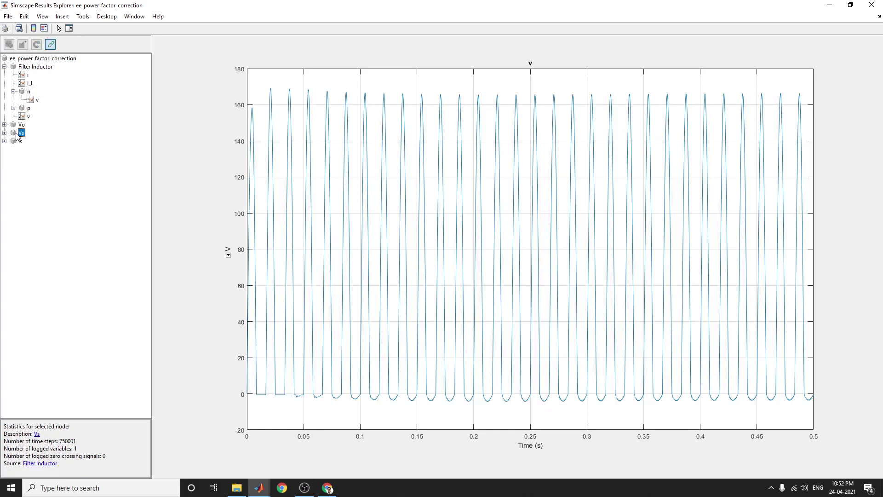
click(20, 142)
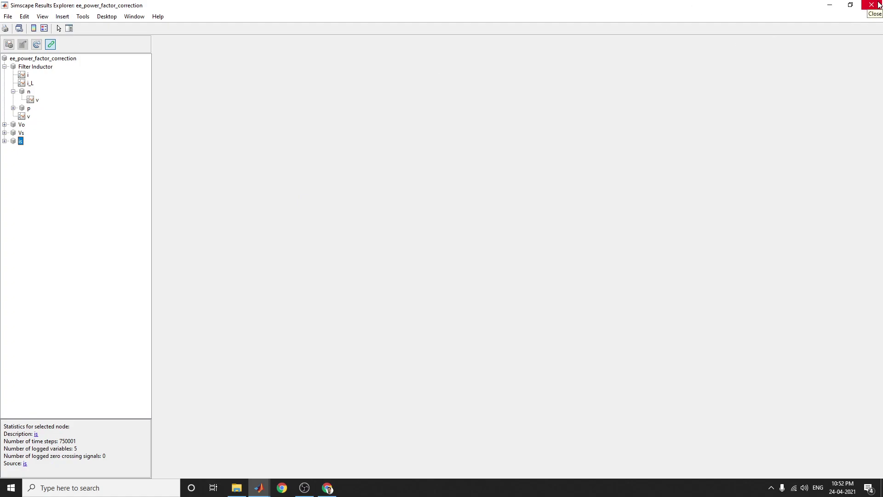
Close Results Explorer and rerun the example's 'Plot voltage and current' link.
click(874, 6)
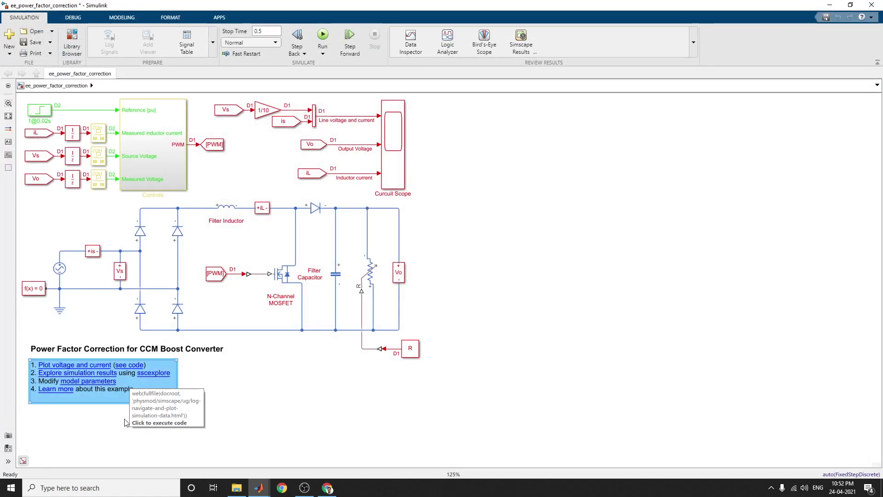
click(103, 394)
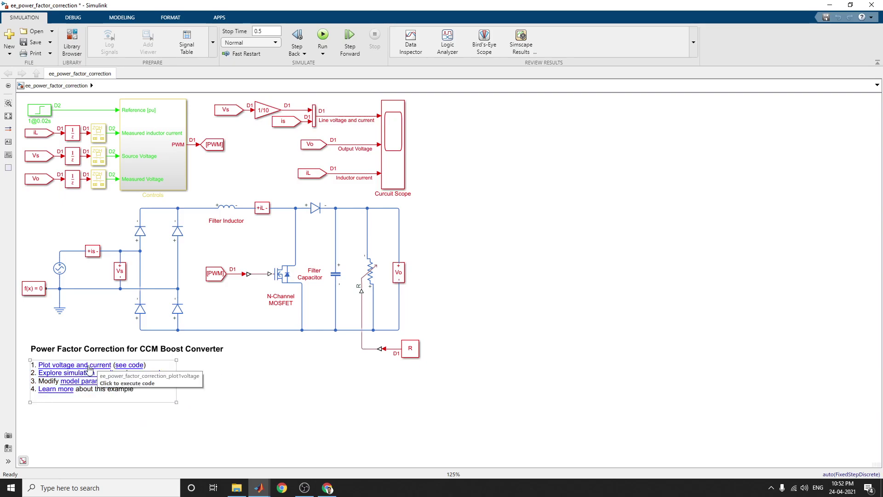
click(75, 364)
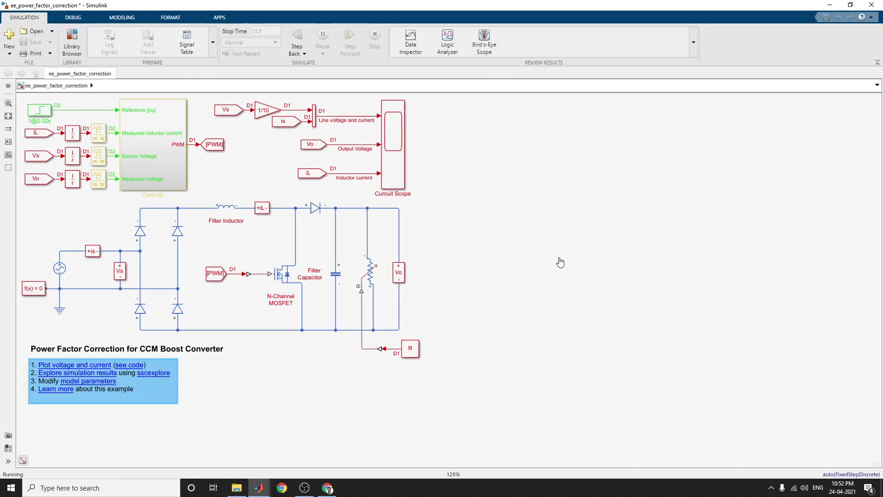
Bring Figure 1 to the front and maximize it.
click(261, 489)
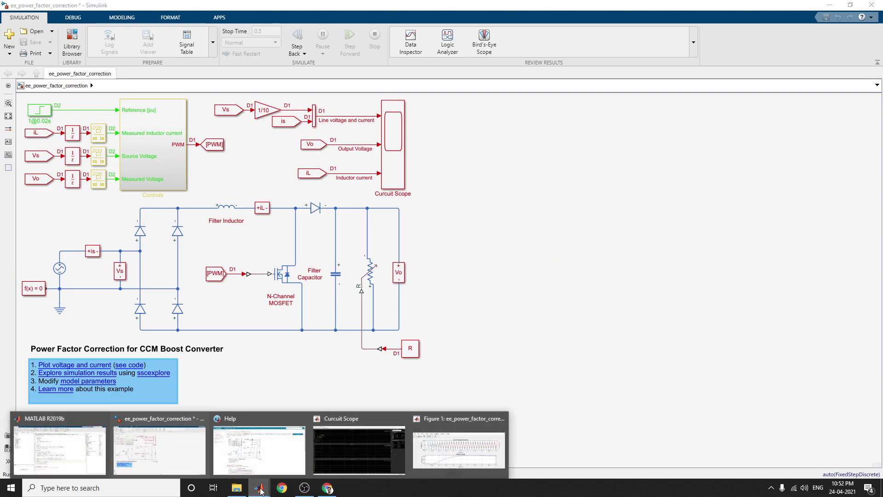
click(455, 449)
click(829, 292)
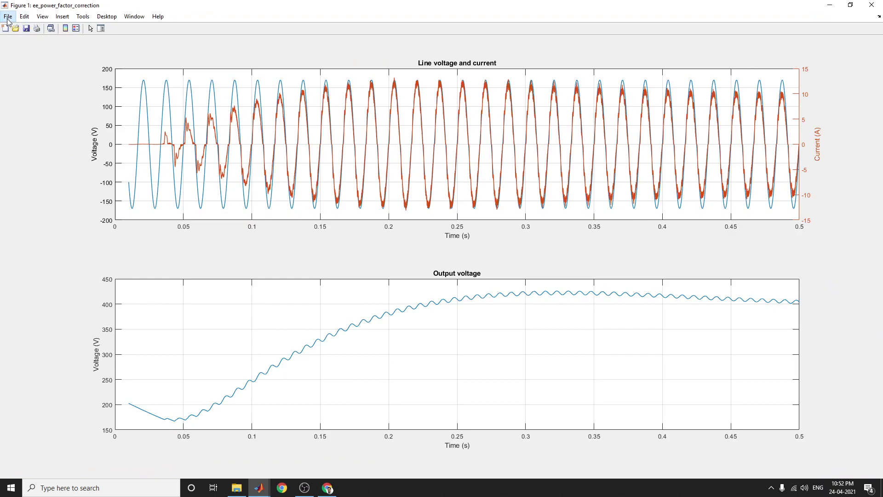
Generate an untitled createfigure script from Figure 1 via File > Generate Code.
click(8, 16)
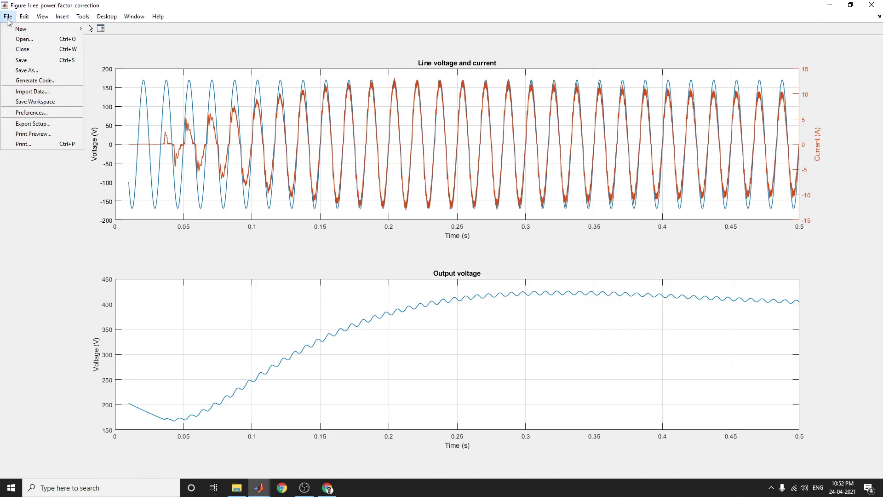
click(32, 80)
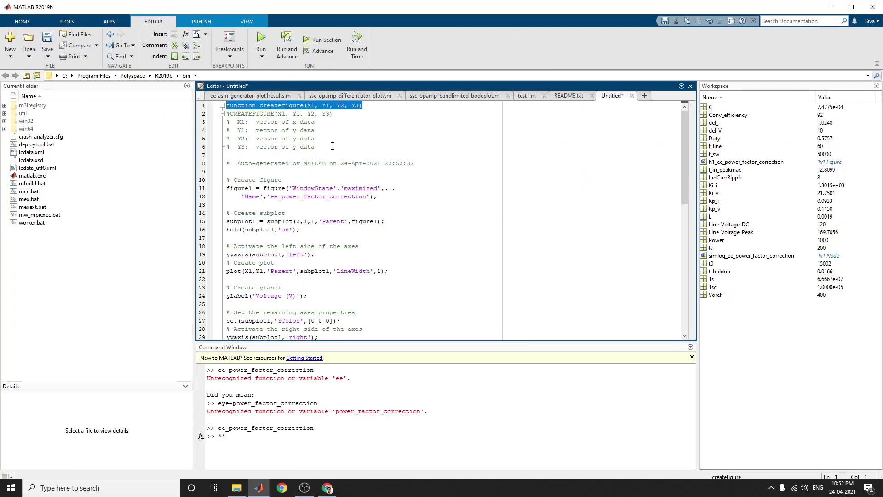
click(333, 146)
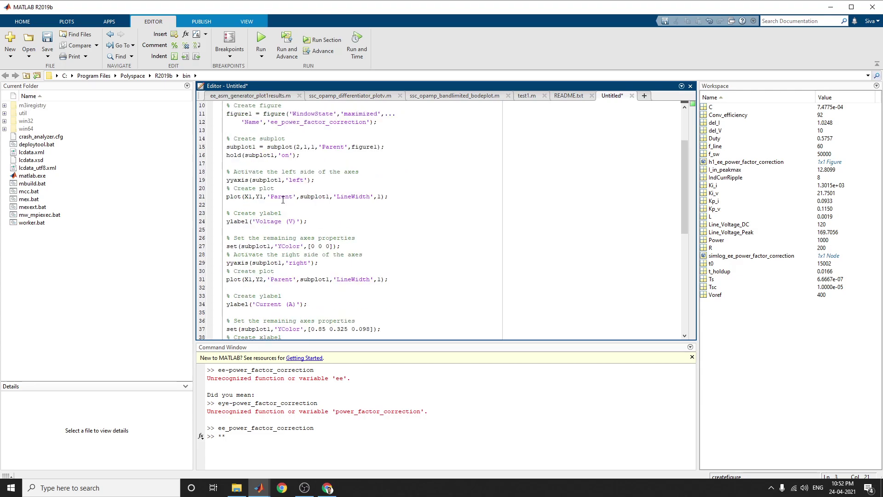
scroll(281, 196, down, 11)
drag(280, 172, 297, 250)
click(363, 147)
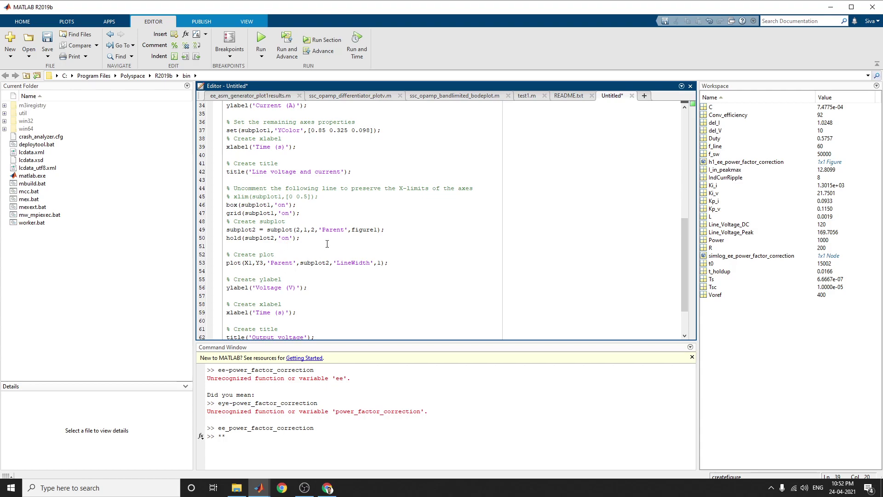
scroll(327, 244, down, 2)
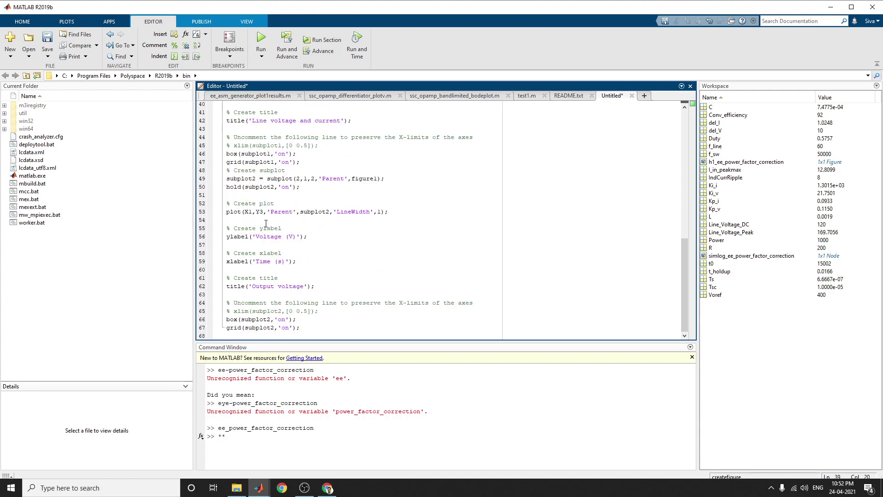
drag(276, 286, 280, 287)
scroll(317, 294, up, 10)
scroll(317, 293, down, 5)
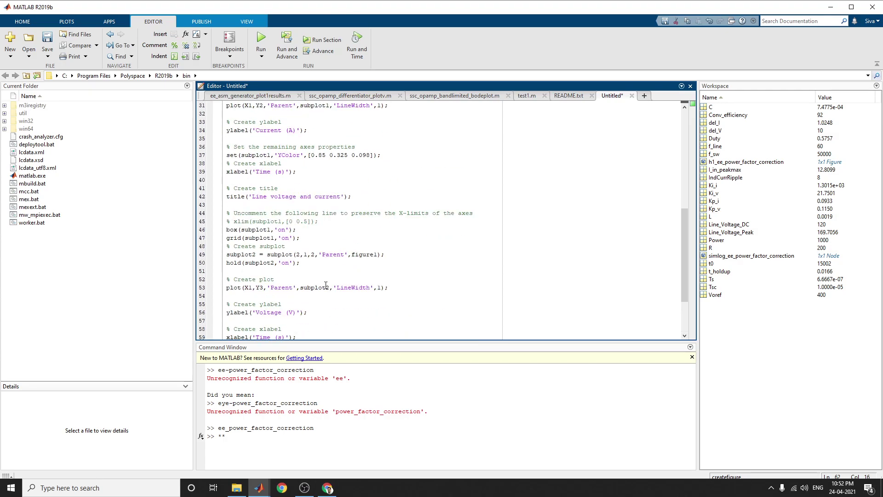
scroll(324, 286, down, 5)
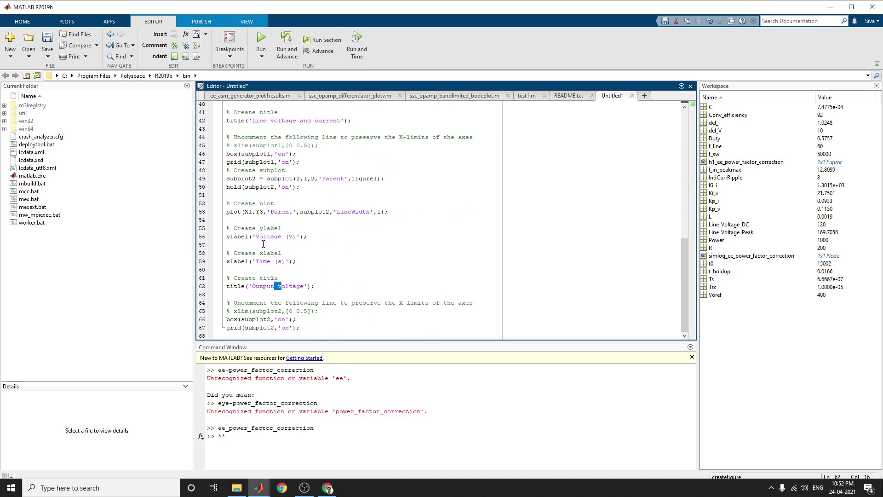
scroll(263, 243, up, 5)
scroll(262, 243, up, 5)
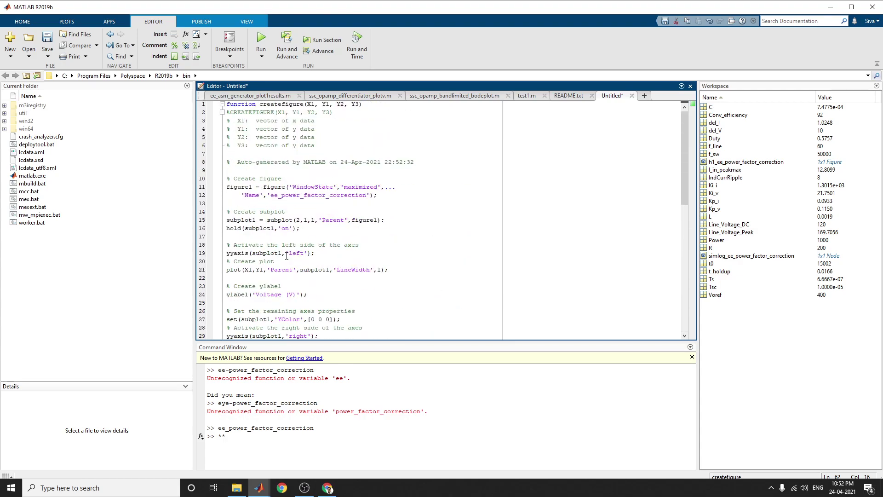
Bring Figure 1 back to the front and browse its File, Edit and Insert menus without changes.
click(259, 487)
click(459, 445)
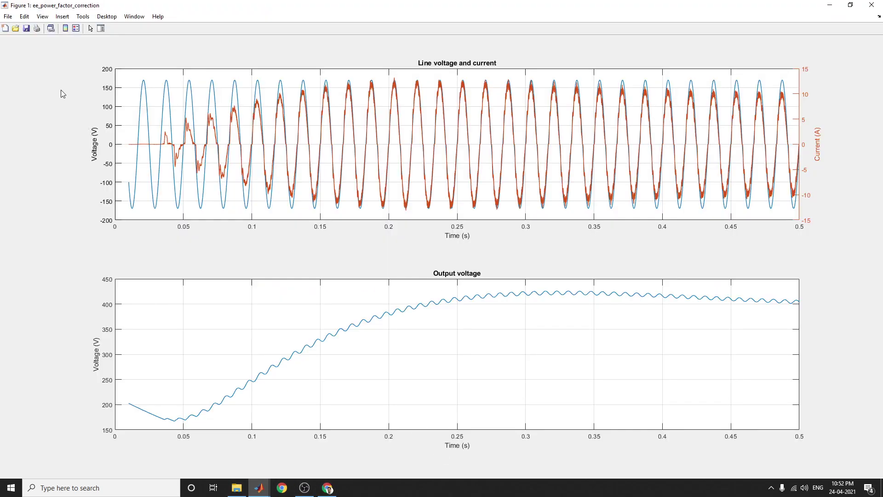
click(8, 16)
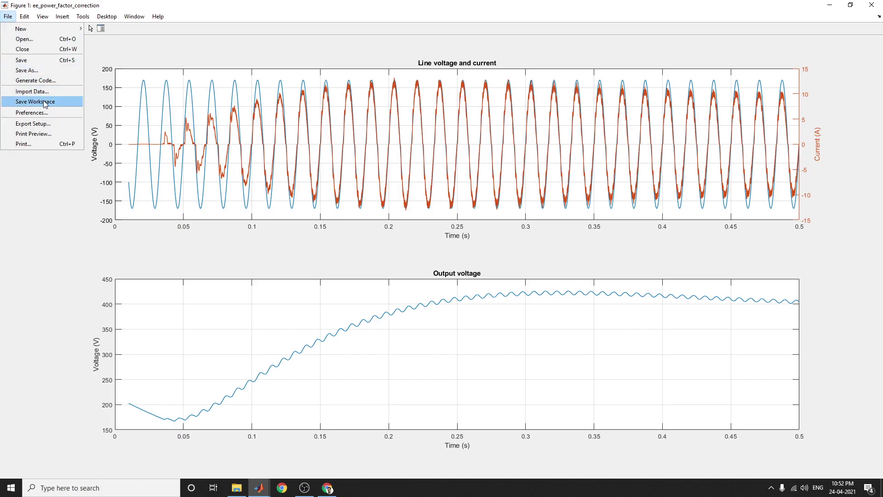
click(24, 16)
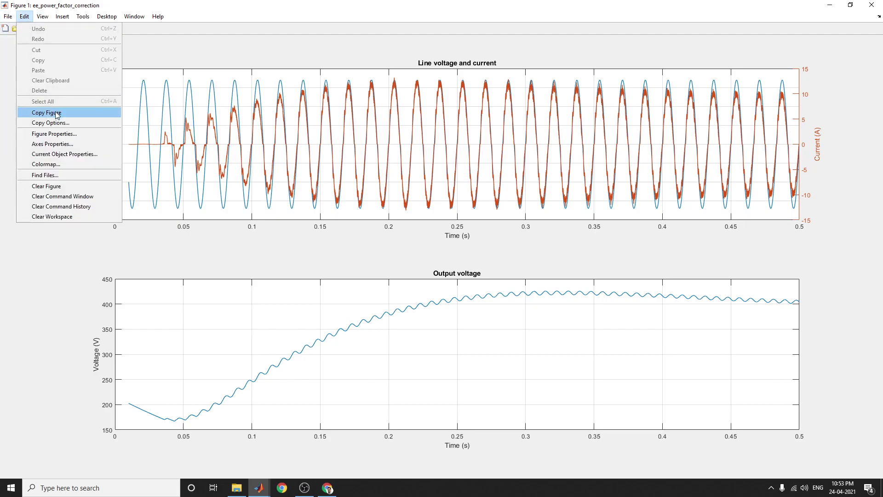
click(62, 16)
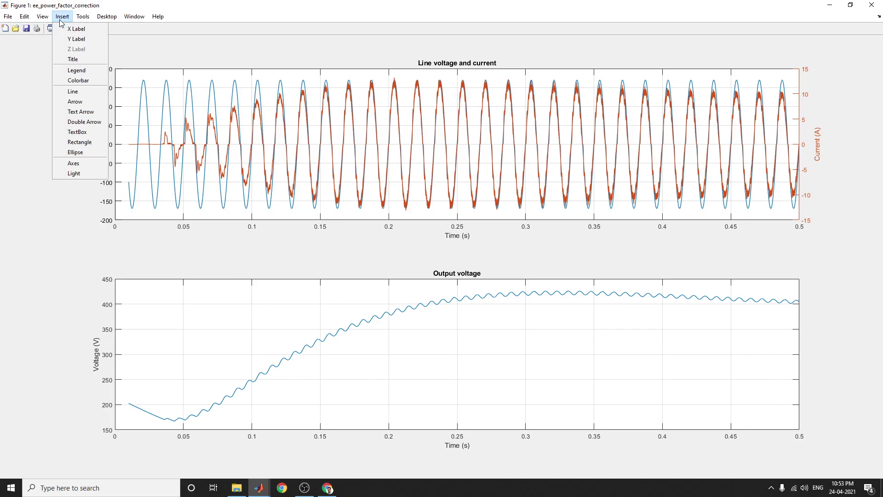
mouse_move(82, 16)
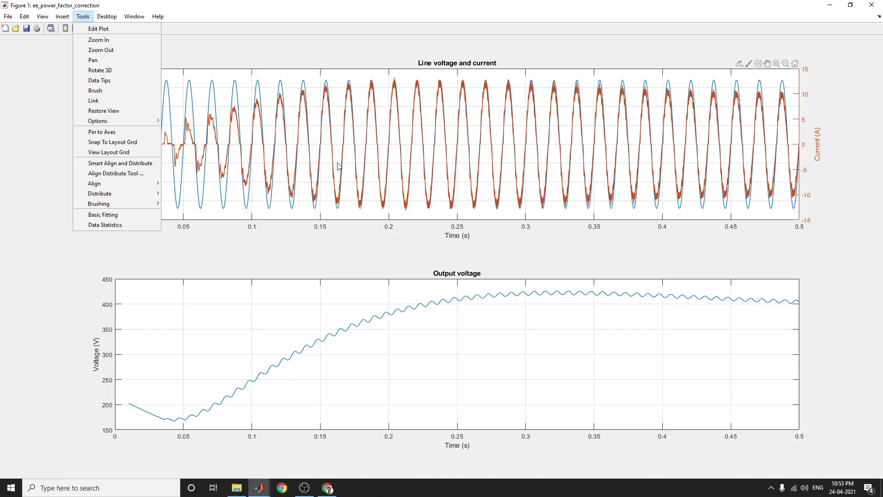
click(312, 59)
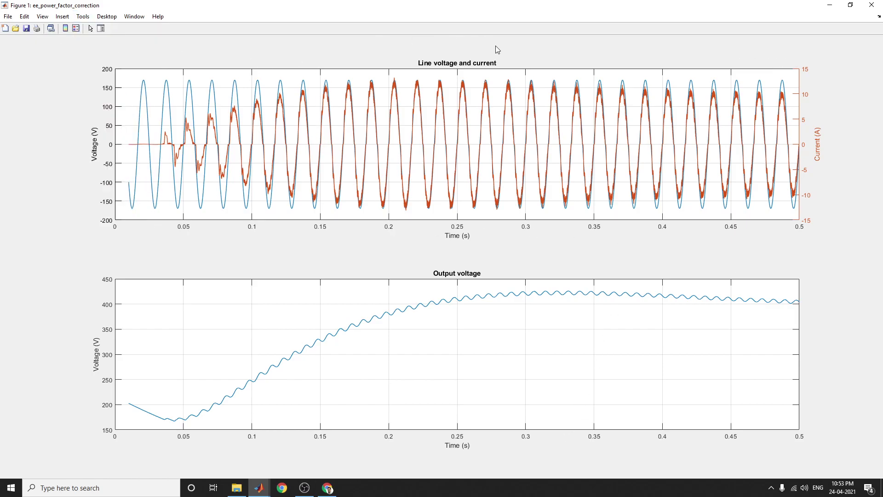